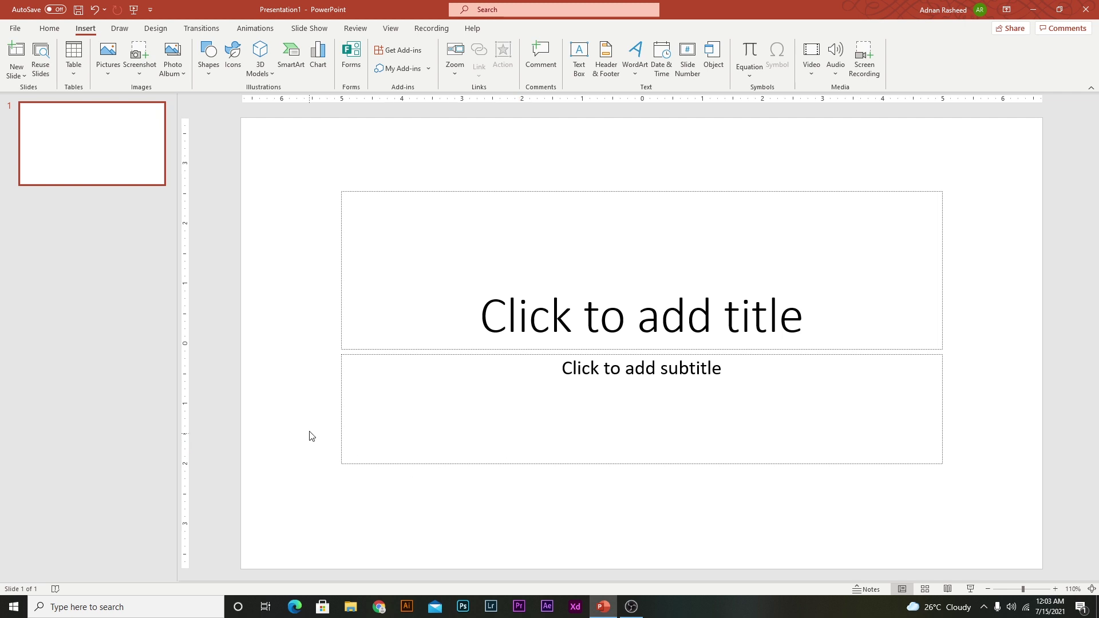
Step: Switch to Slide Master view and select the ‹#› slide-number field at the bottom right
left_click(384, 28)
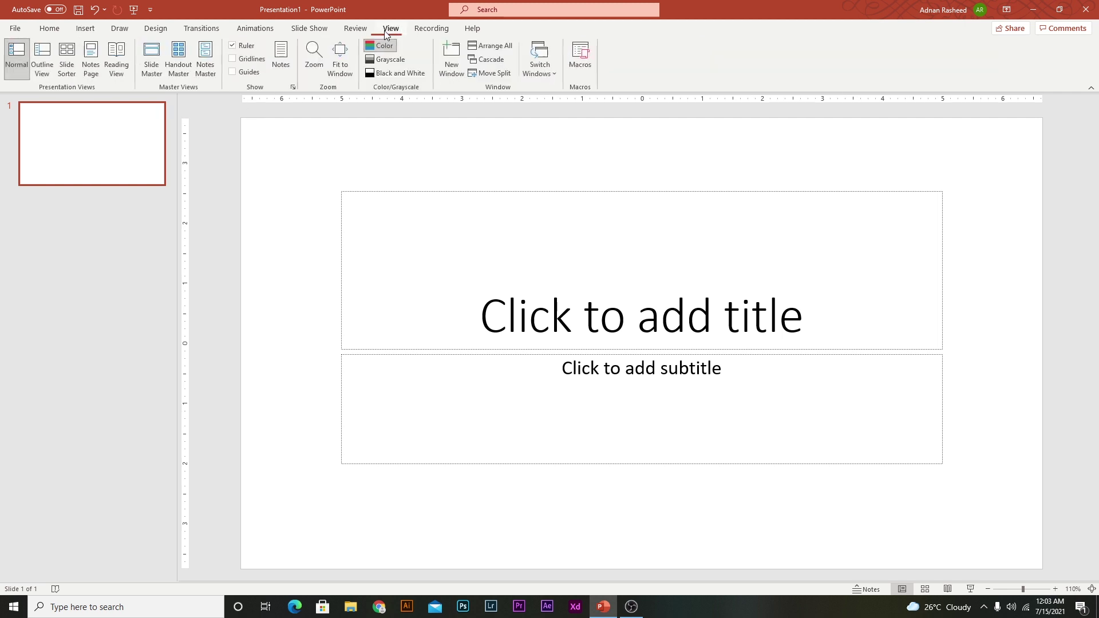
left_click(144, 62)
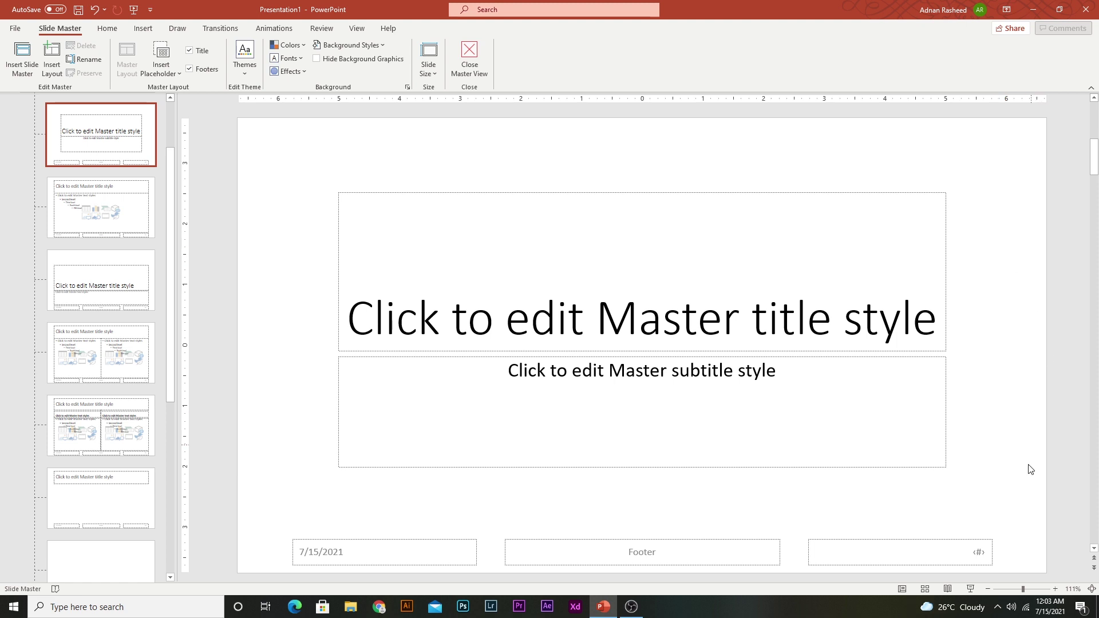
double_click(977, 552)
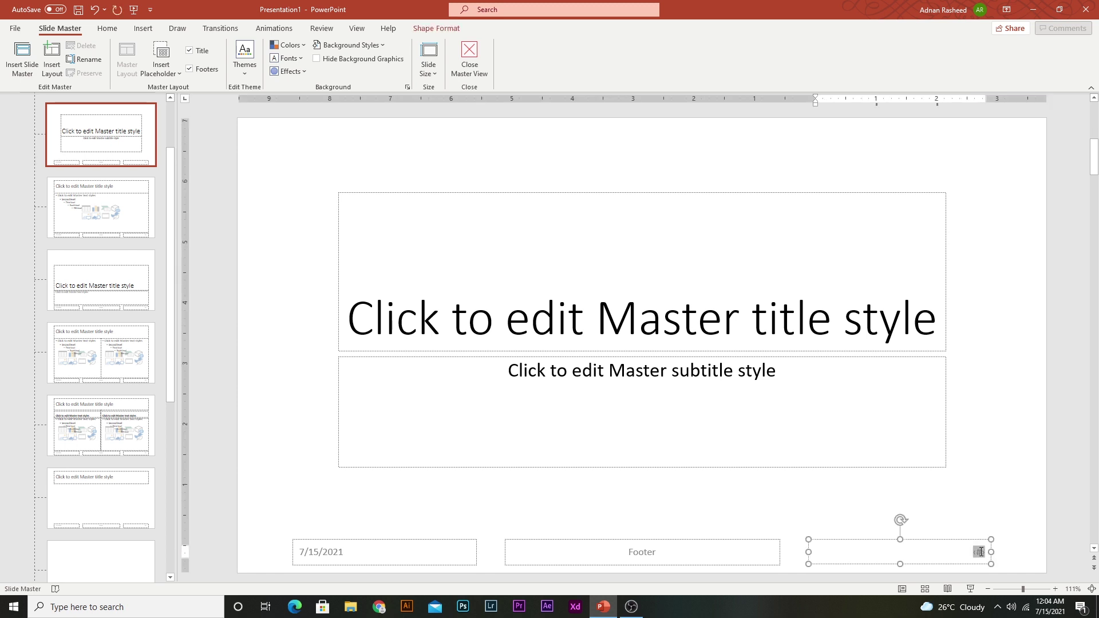
left_click(983, 551)
double_click(982, 552)
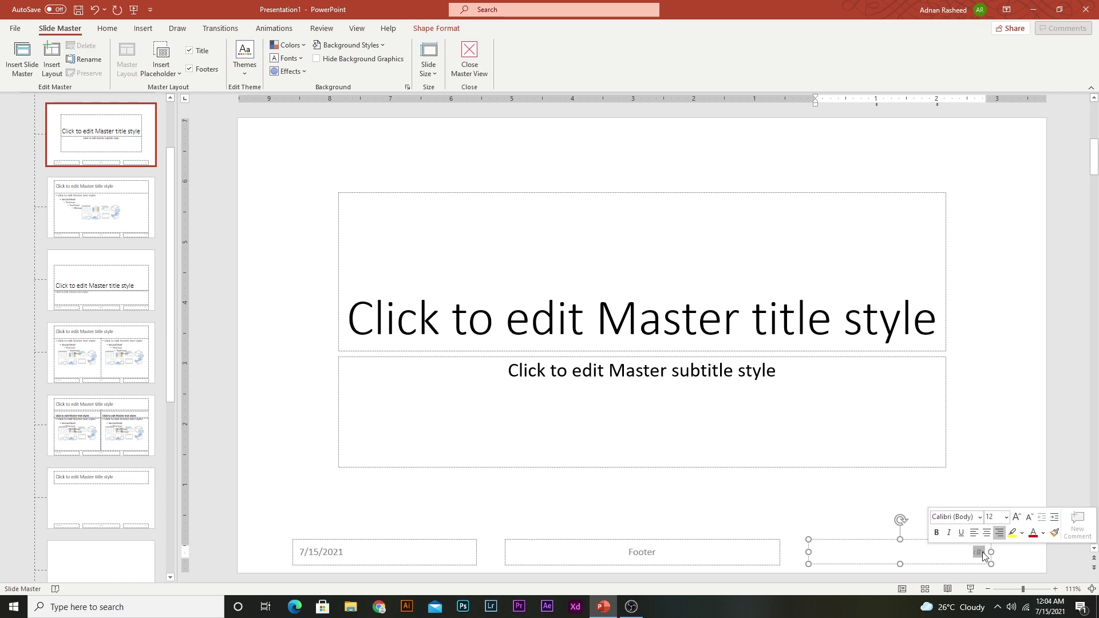
key("Left")
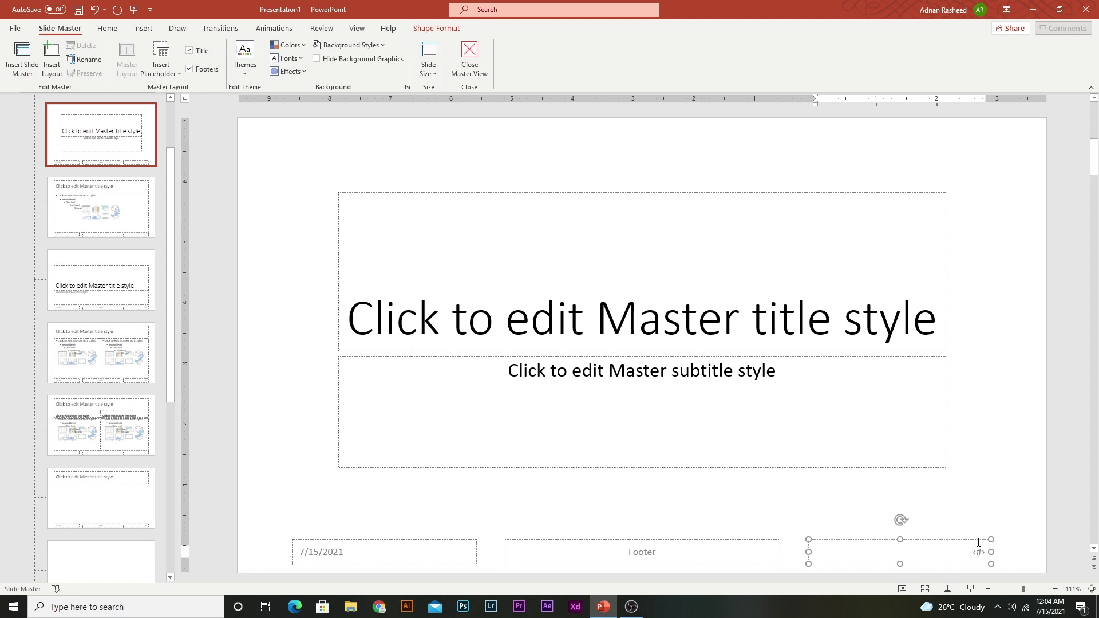
Step: Close Master View and apply slide numbers to all slides, with Don't show on title slide ticked
left_click(476, 66)
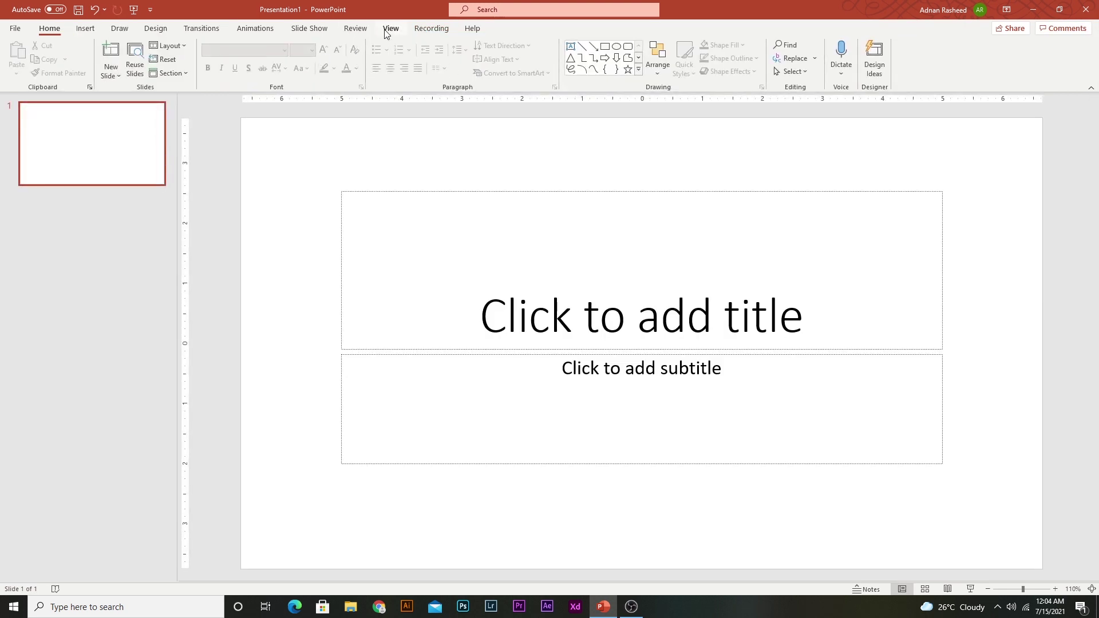
left_click(86, 27)
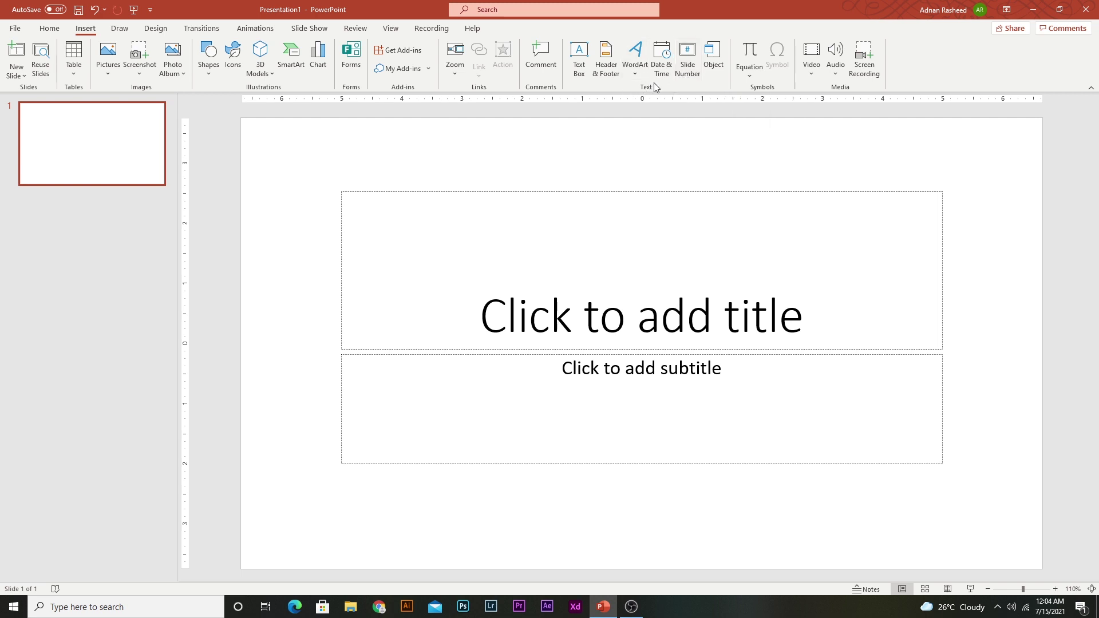
left_click(685, 57)
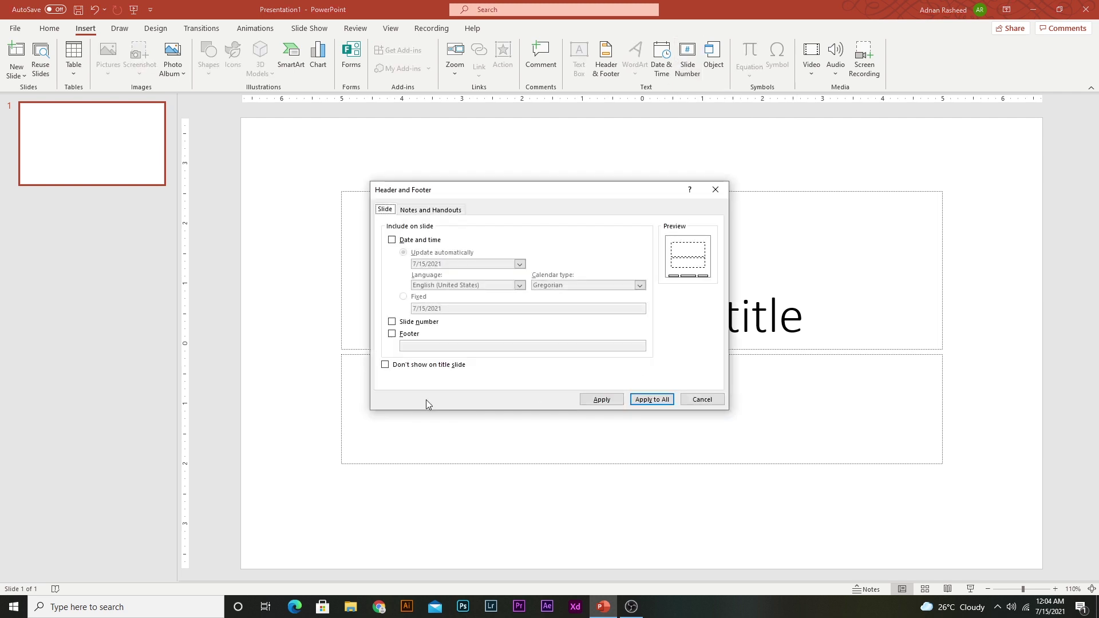
left_click(392, 323)
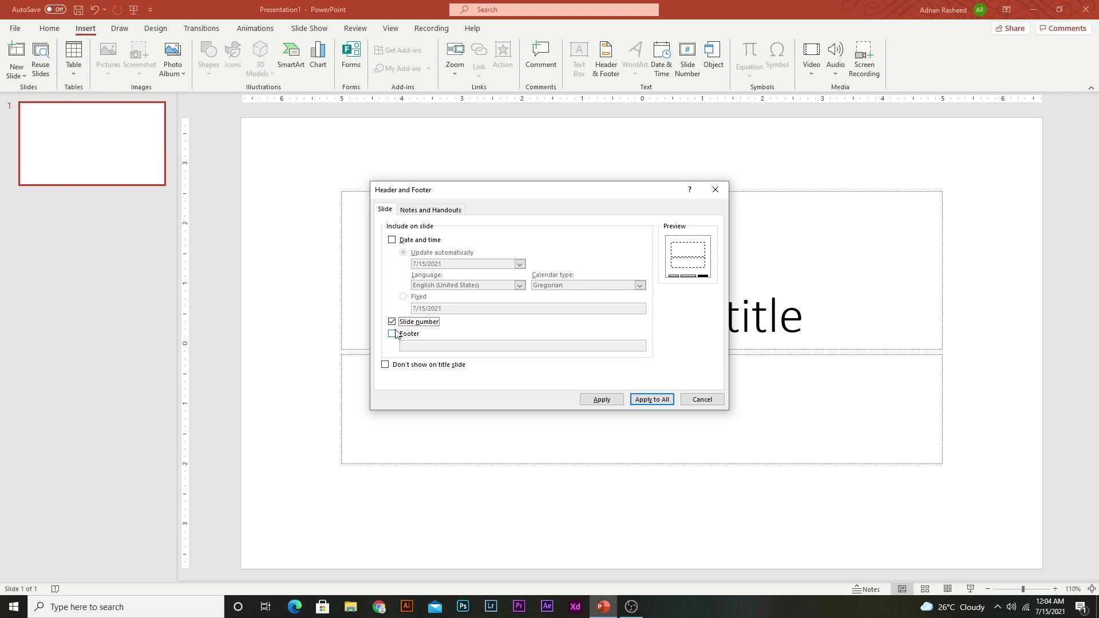
left_click(385, 365)
left_click(652, 400)
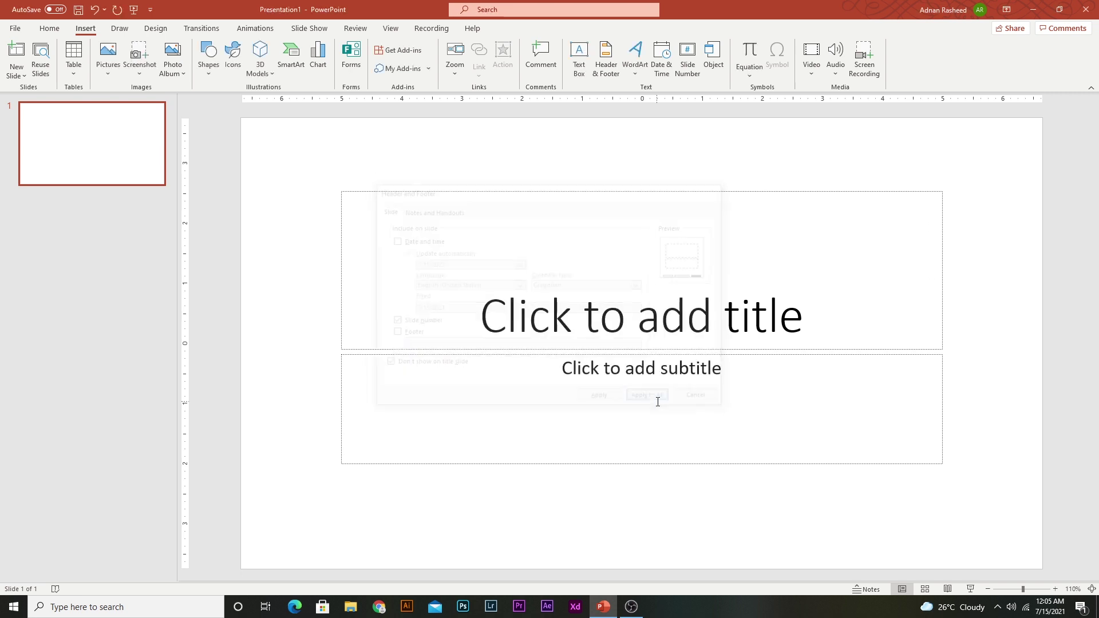
Step: Add a new Title and Content slide after slide 1
left_click(110, 238)
left_click(78, 136)
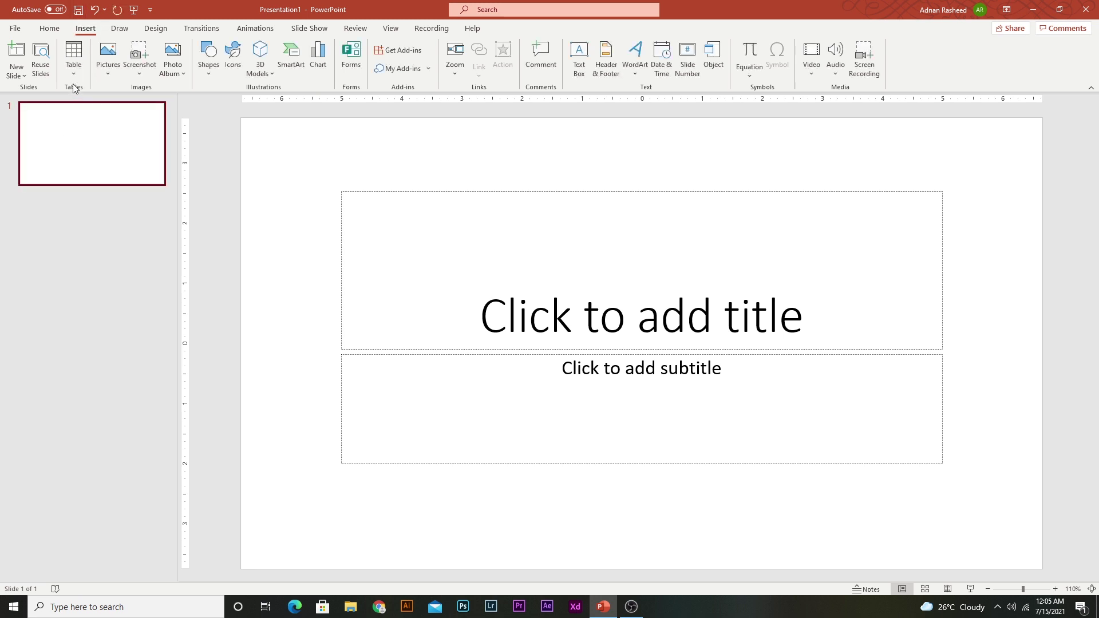
left_click(49, 28)
left_click(107, 76)
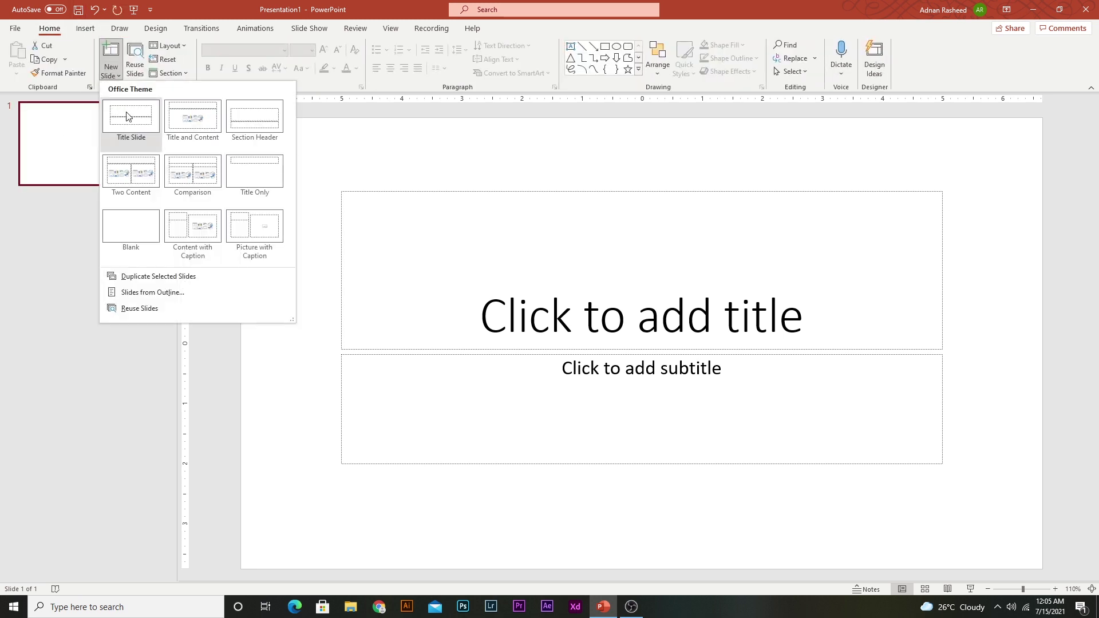
left_click(196, 121)
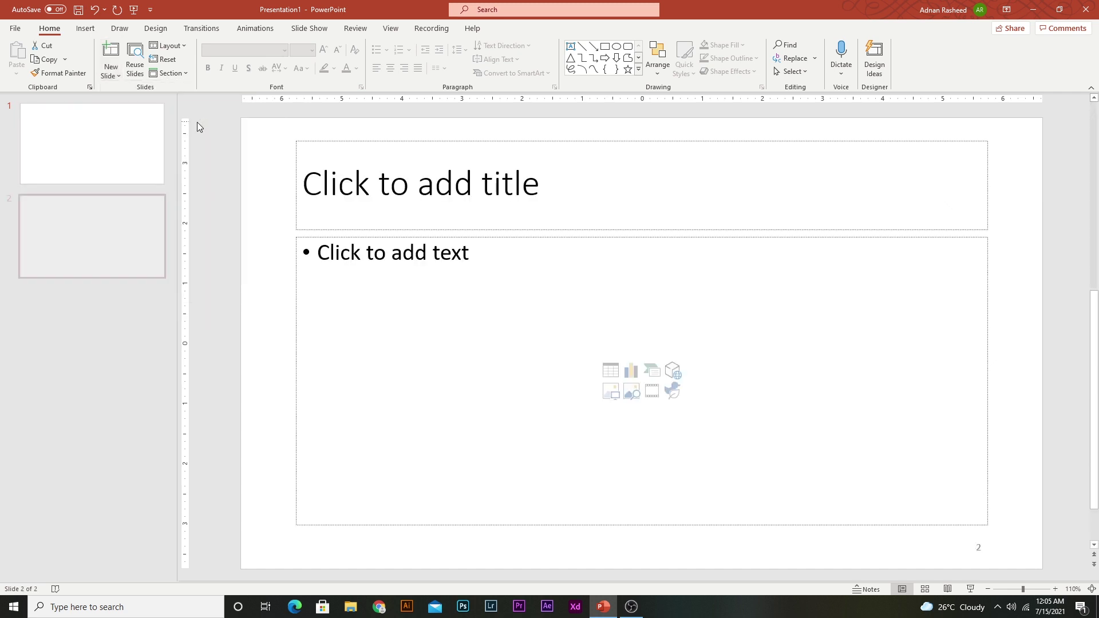
Step: Check the slide number 2 placeholder at the new slide's bottom right
left_click(978, 548)
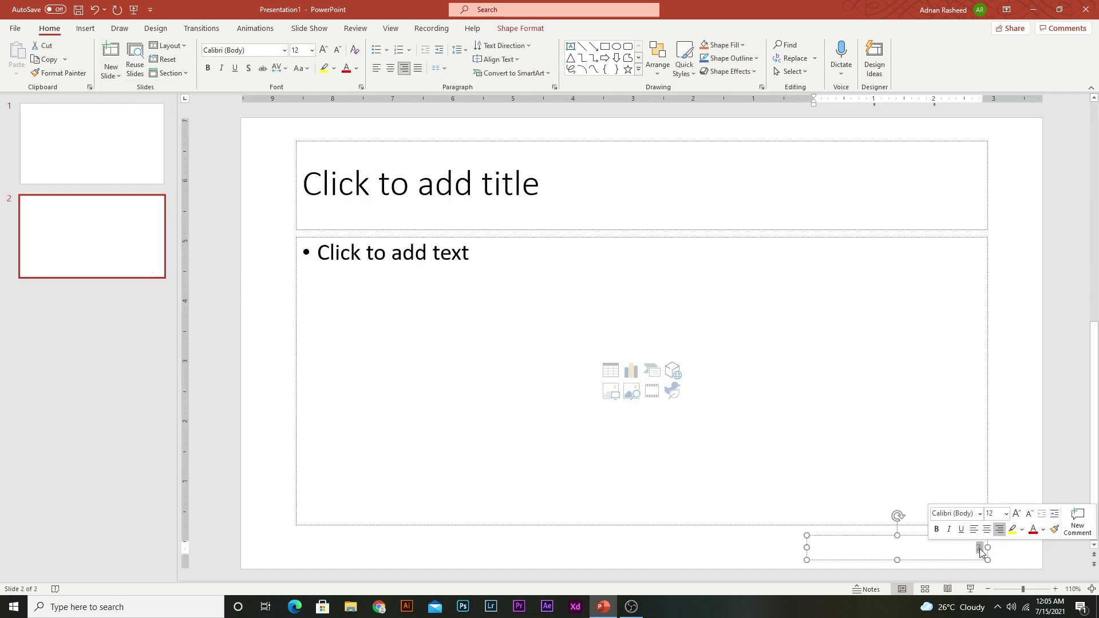
left_click(1005, 549)
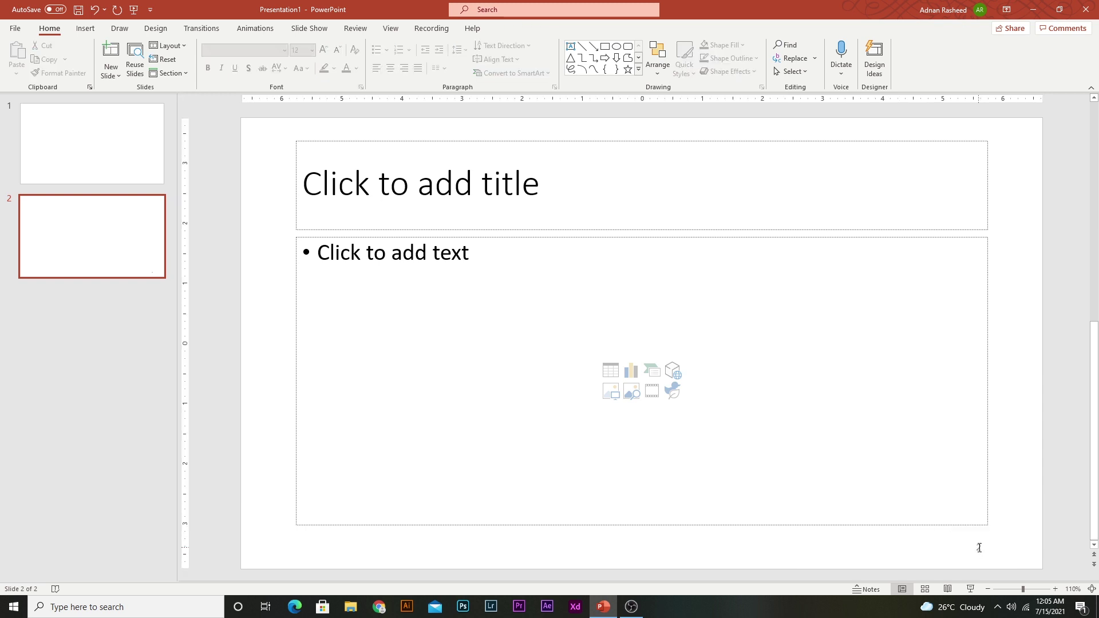
left_click(978, 548)
left_click(1002, 548)
Step: Reopen Slide Master view and select the master's slide-number placeholder
left_click(394, 32)
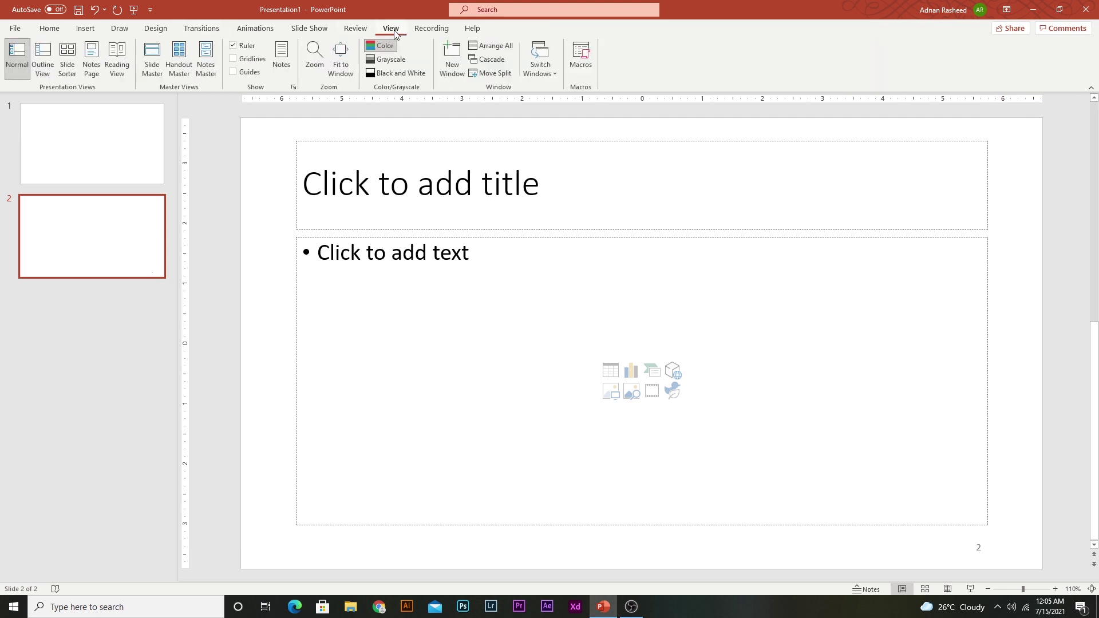
left_click(151, 67)
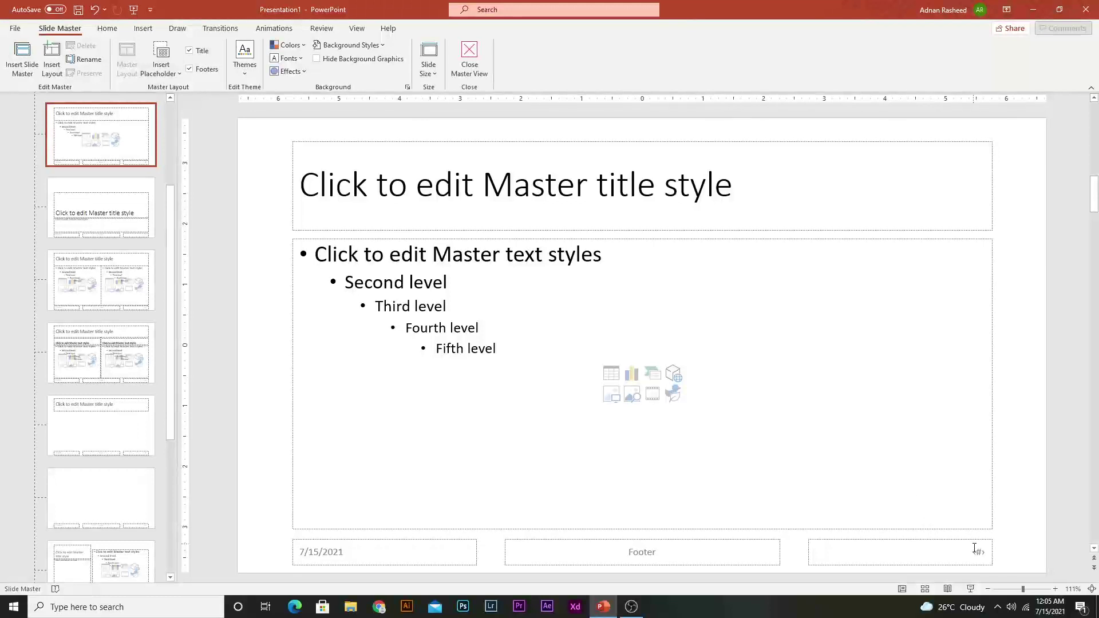
left_click(979, 552)
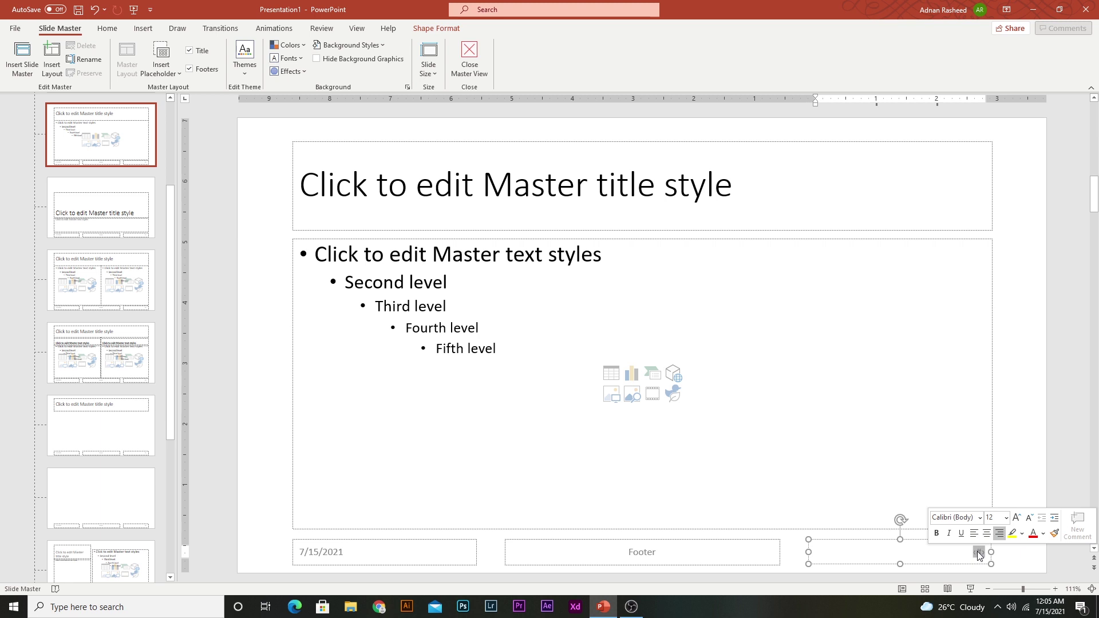
Step: Make the slide-number text bold and green, and grow it from 12 to 16 pt
left_click(107, 29)
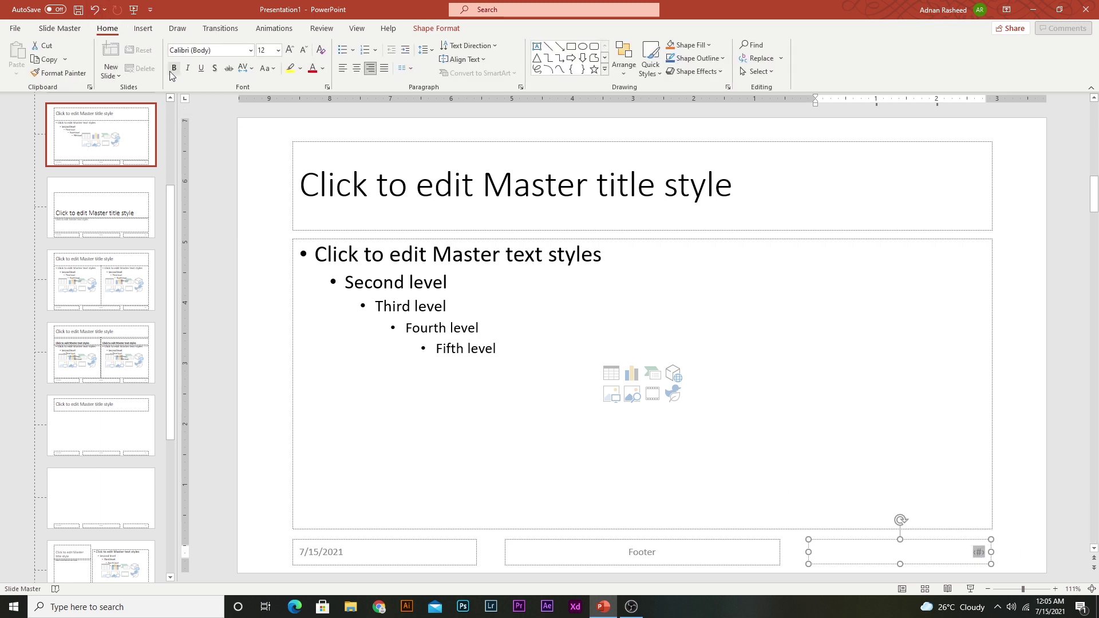
left_click(169, 72)
left_click(323, 69)
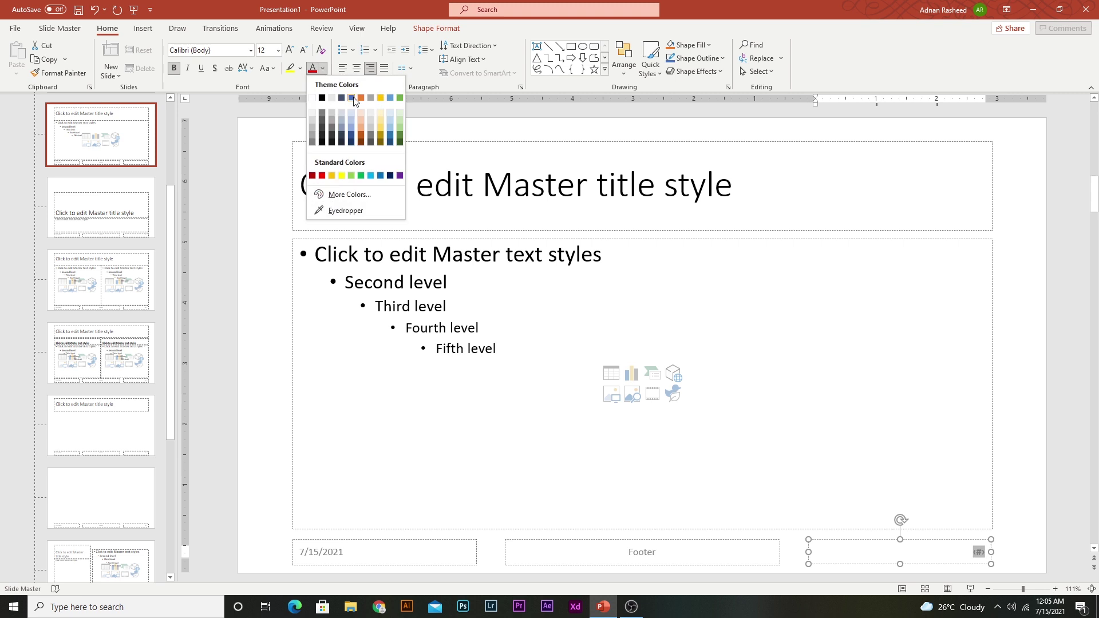
left_click(399, 98)
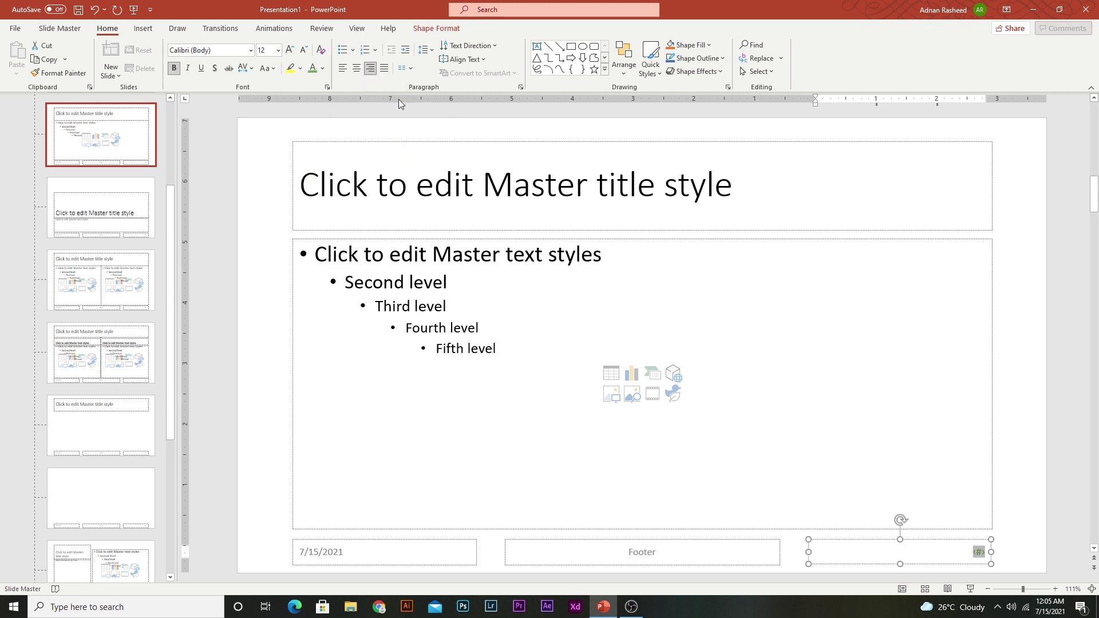
left_click(291, 52)
left_click(292, 51)
Step: Close Master View and check the slide number on slide 2
left_click(82, 31)
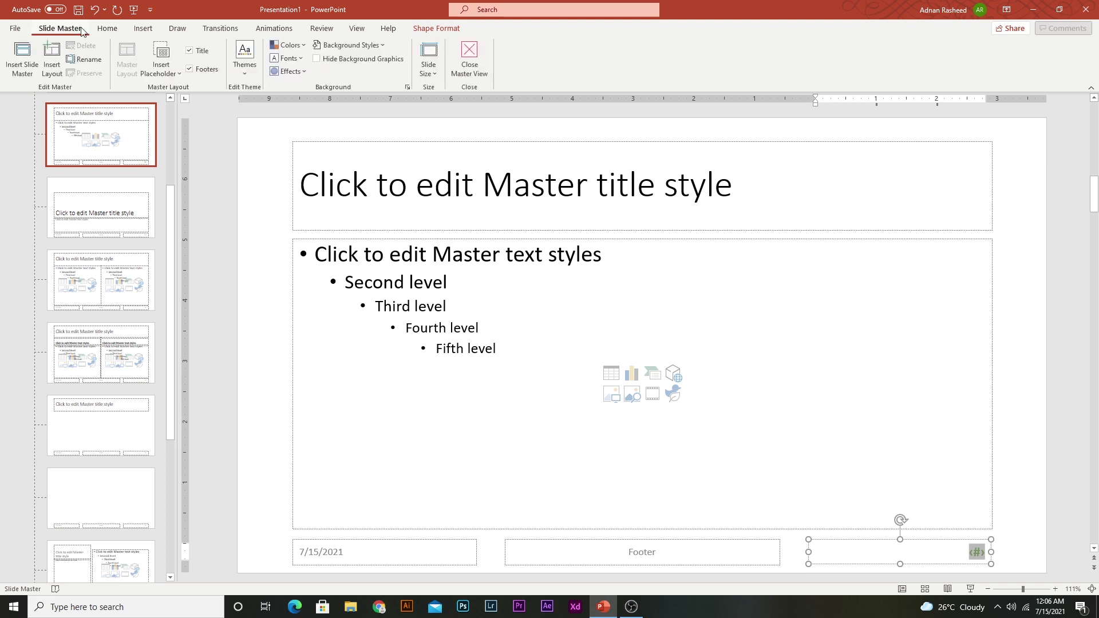
left_click(463, 60)
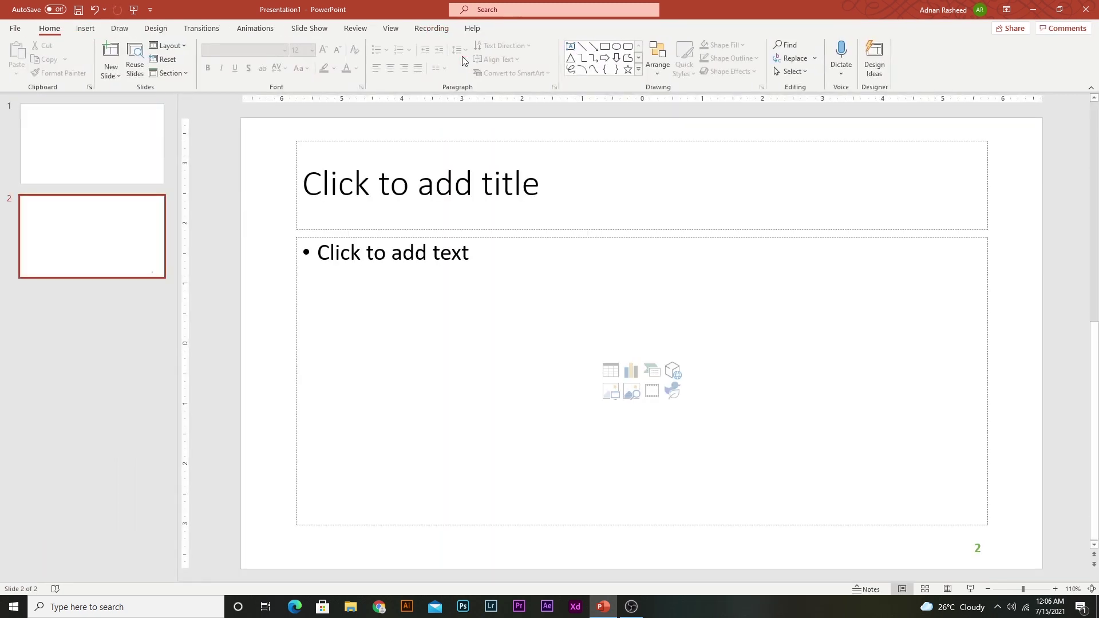
left_click(980, 549)
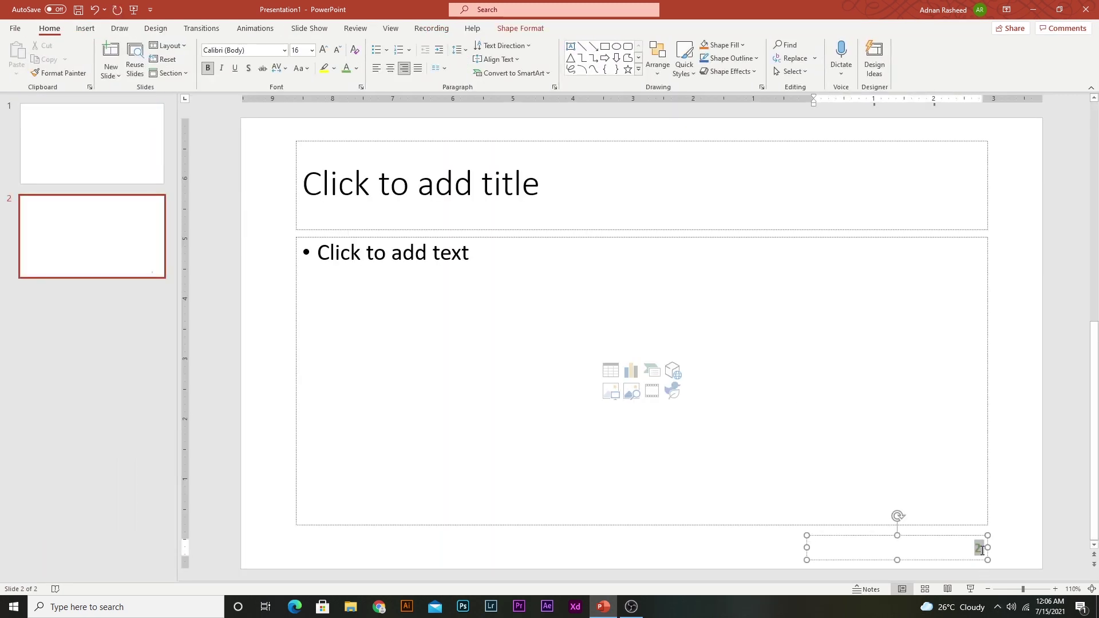
left_click(981, 551)
Step: Add a Section Header slide and check its slide number 3
left_click(110, 73)
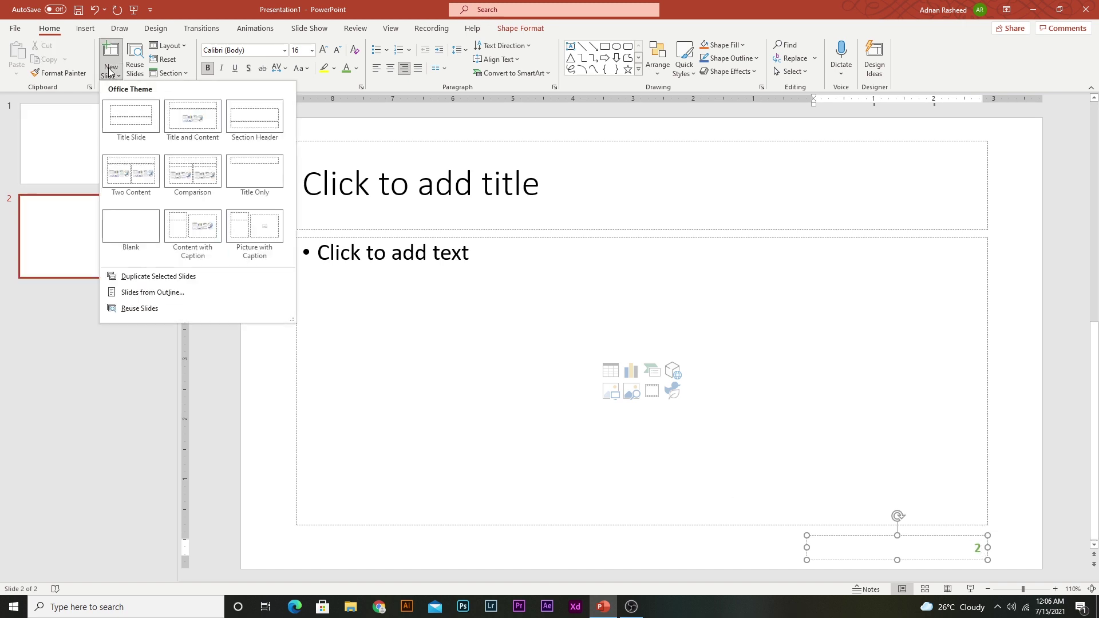
left_click(254, 116)
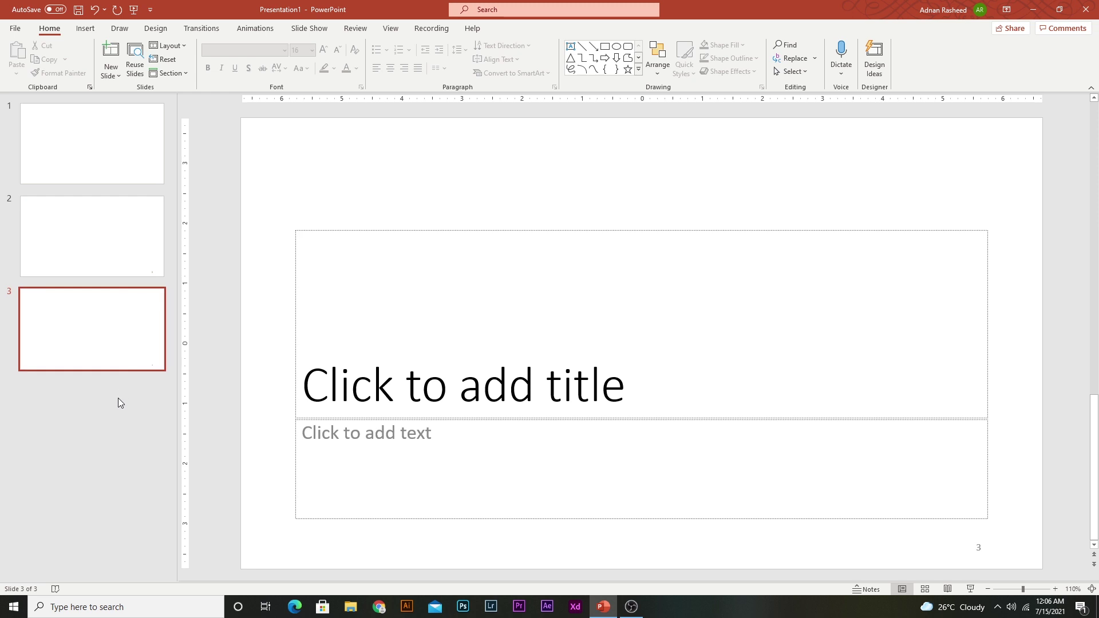
left_click(981, 548)
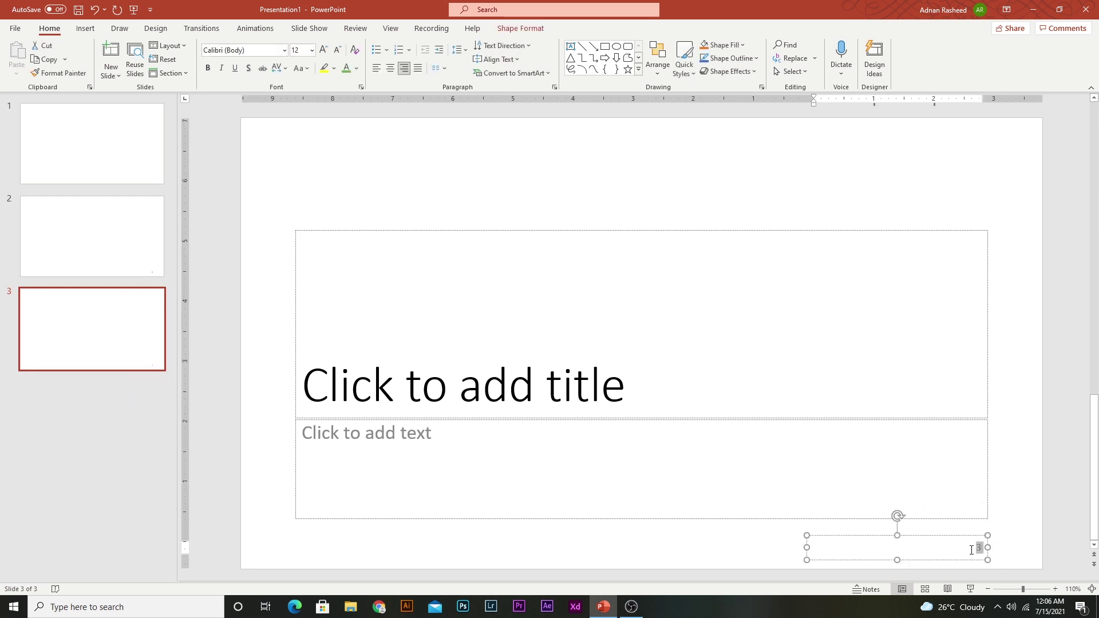
Step: Inspect slide 2's number text and compare it with slide 3
left_click(93, 232)
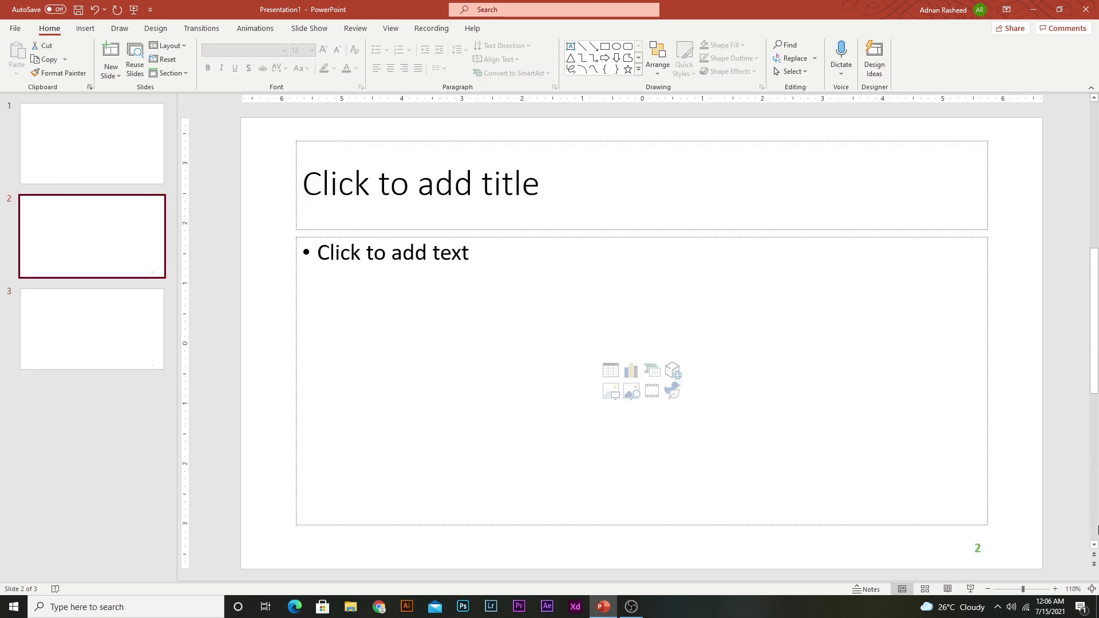
left_click(982, 547)
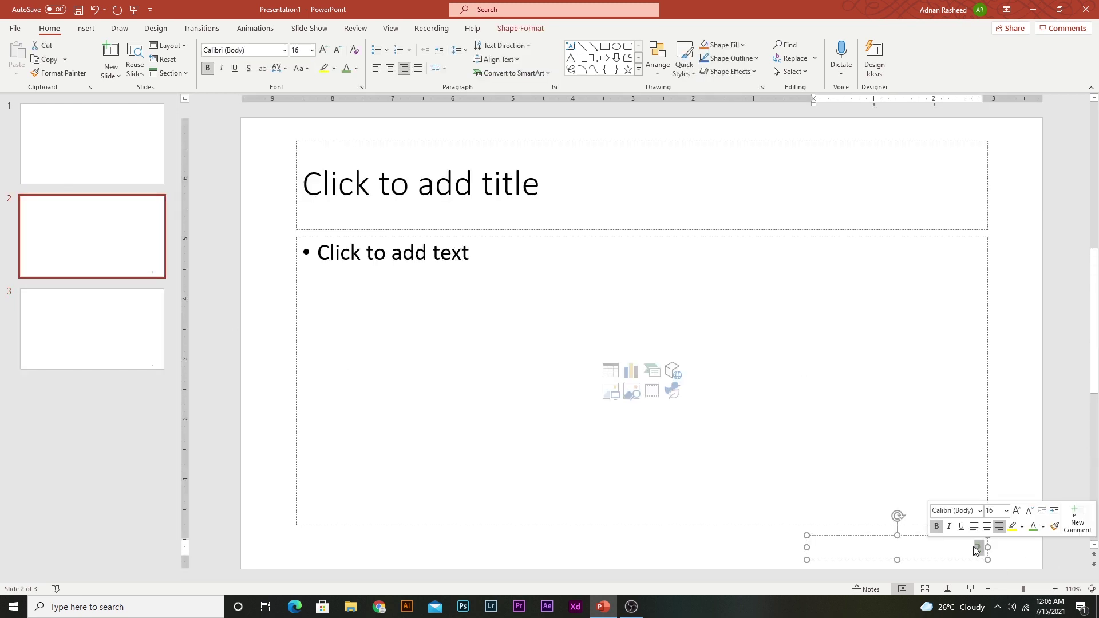
left_click(977, 548)
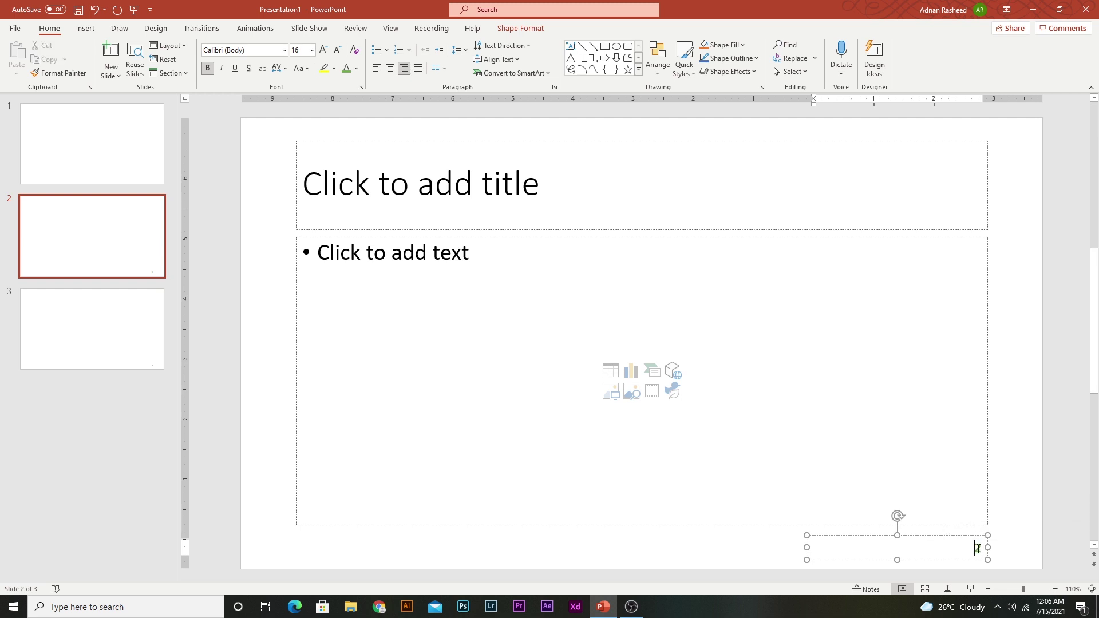
double_click(979, 549)
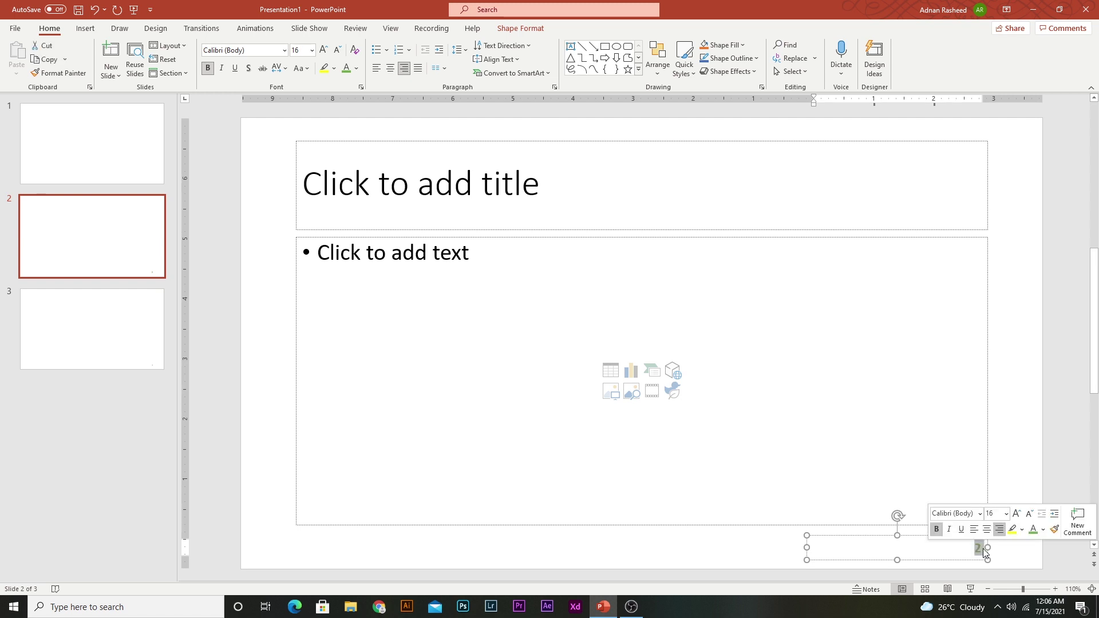
left_click(108, 326)
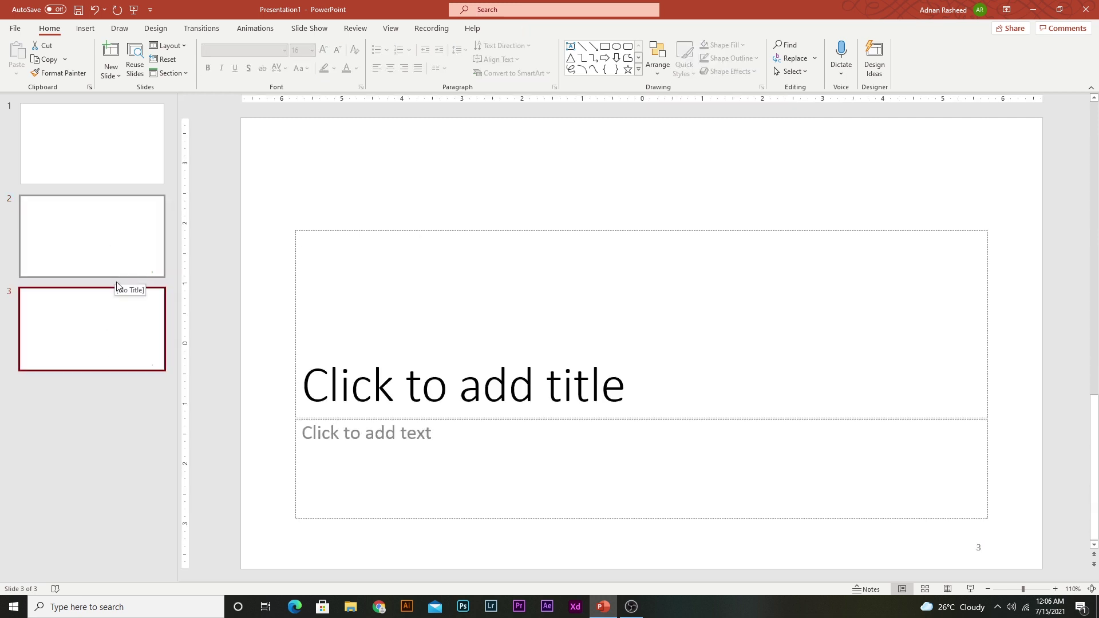
left_click(115, 253)
left_click(117, 334)
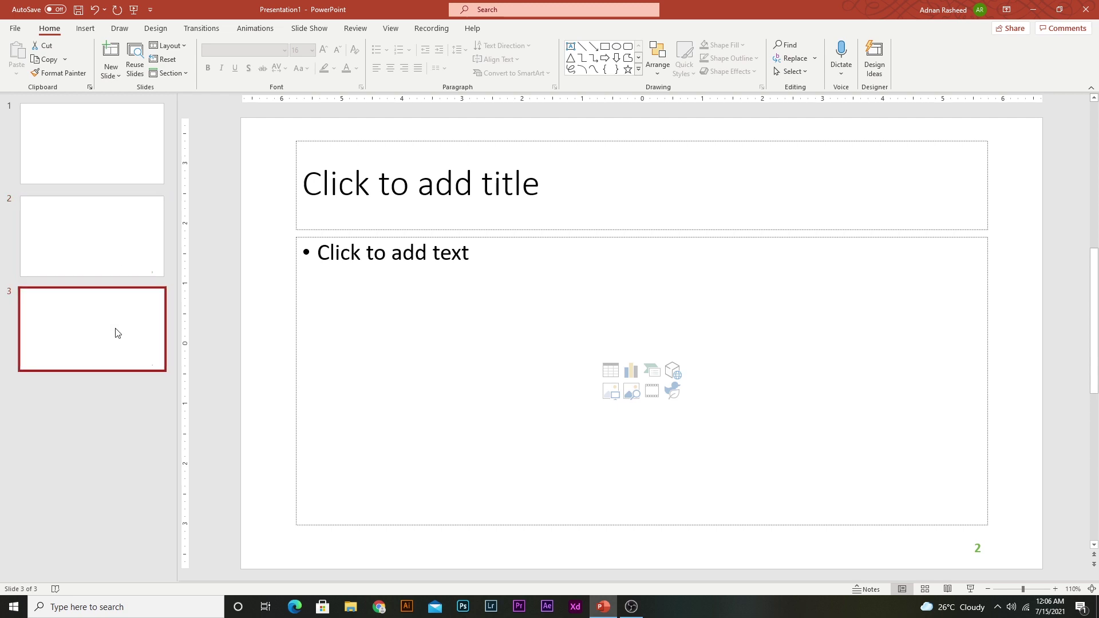
left_click(118, 270)
Step: In Slide Master view, compare the Title and Content, Title Slide, Section Header and Two Content layouts
left_click(402, 30)
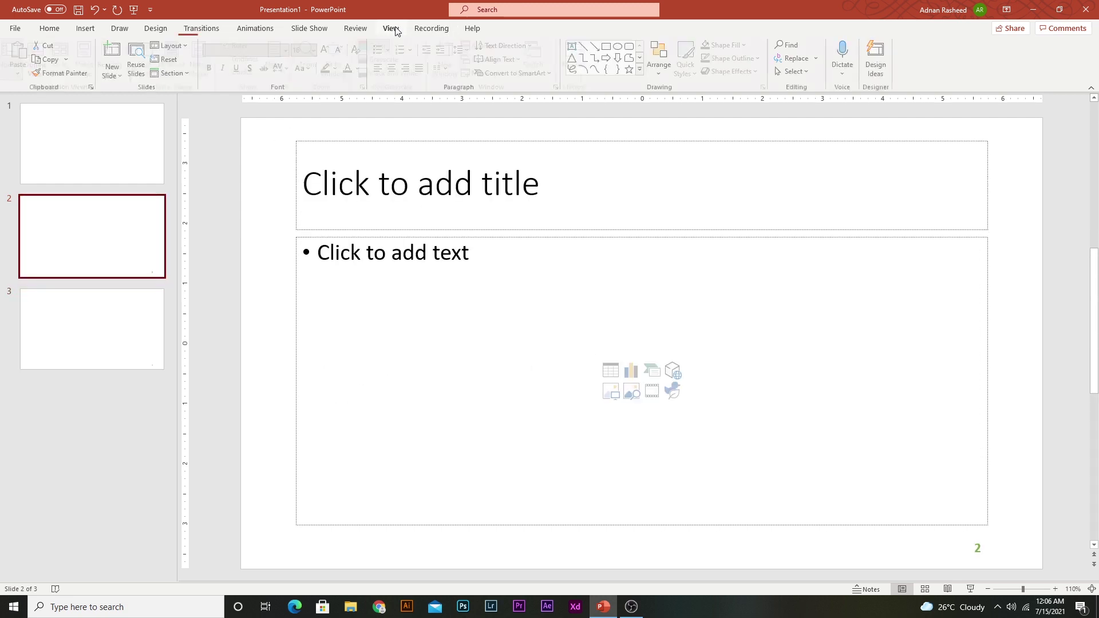
left_click(150, 63)
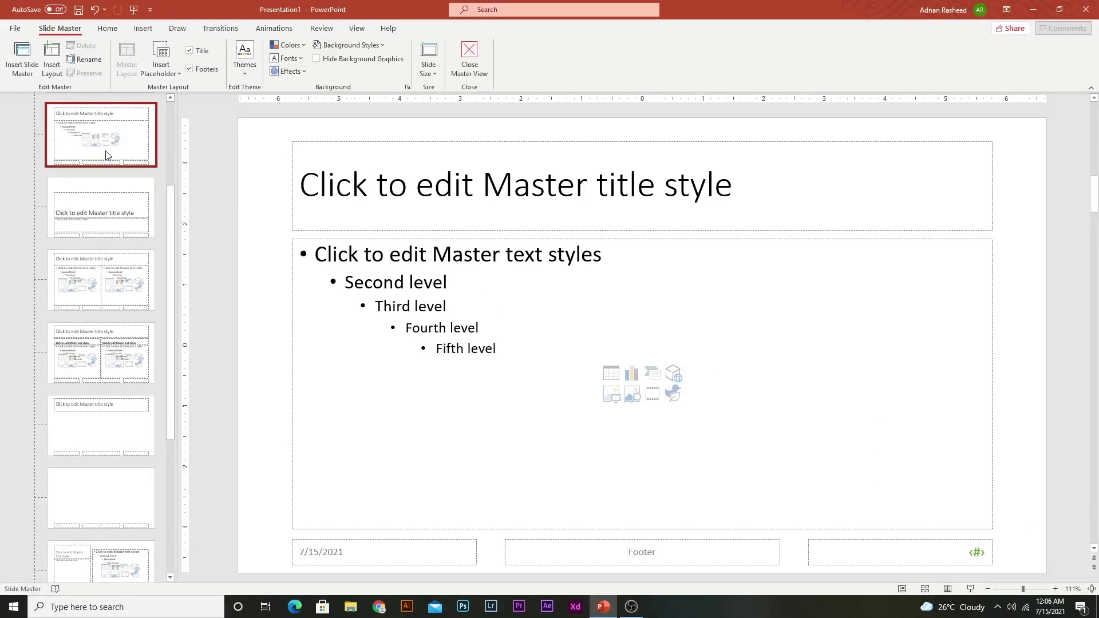
scroll(99, 181, "down", 1)
left_click(111, 229)
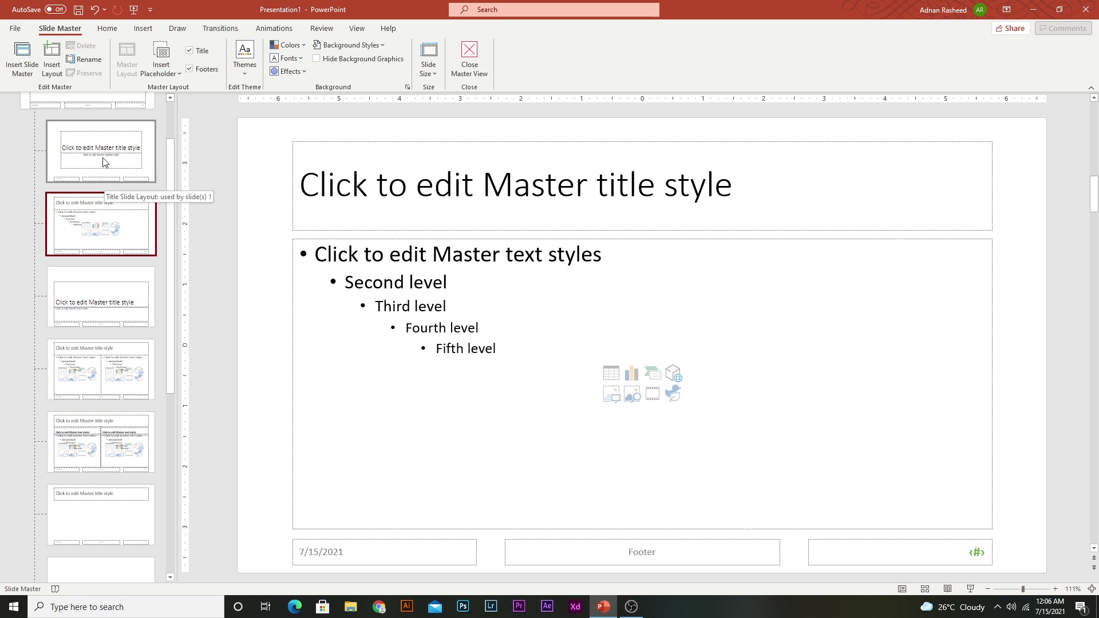
left_click(104, 161)
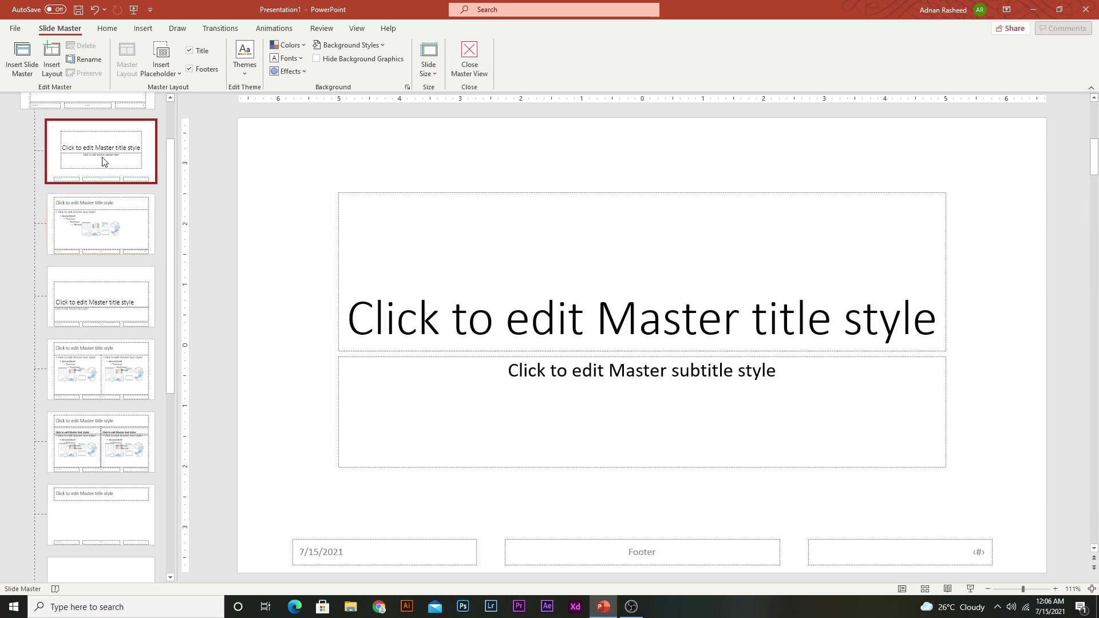
left_click(103, 291)
left_click(113, 371)
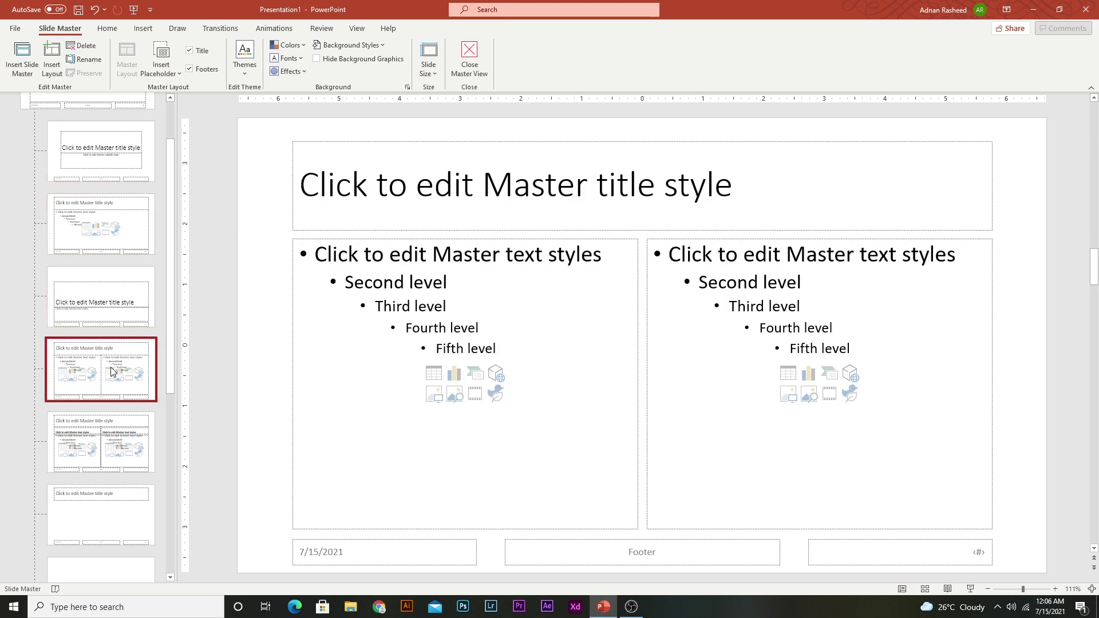
left_click(109, 238)
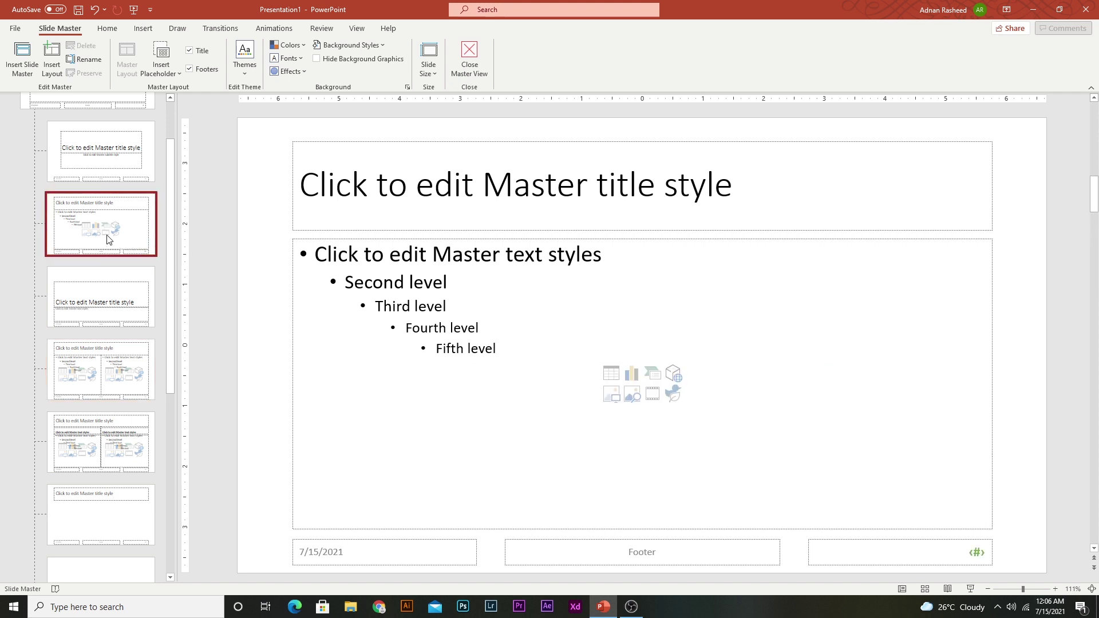